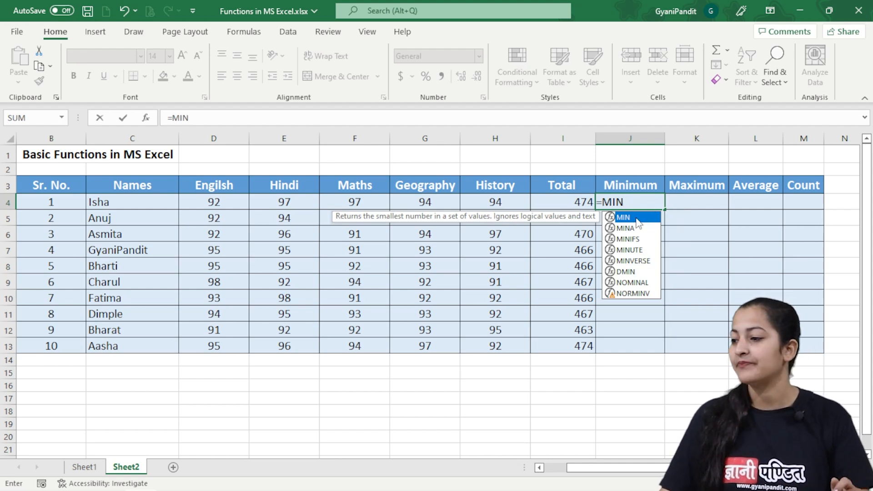
# Complete the MIN formula in cell J4 so it returns the smallest mark in D4:H4.
pyautogui.doubleClick(645, 218)
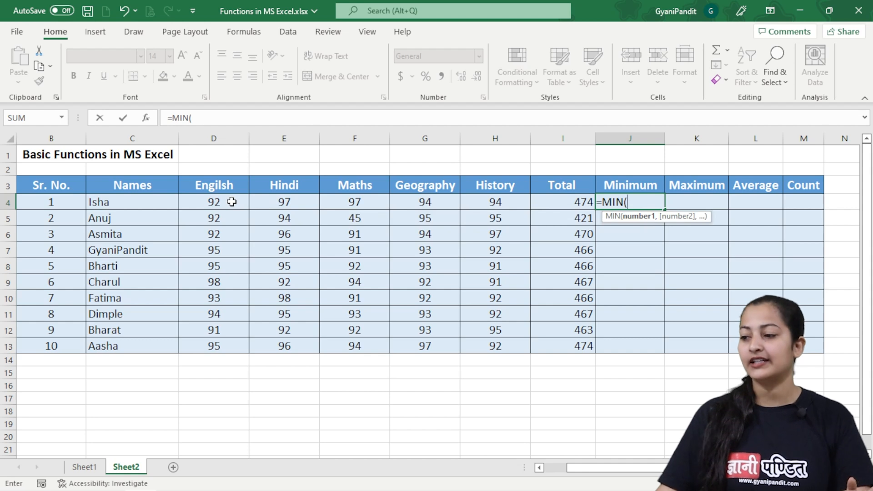
pyautogui.moveTo(232, 201); pyautogui.dragTo(476, 200)
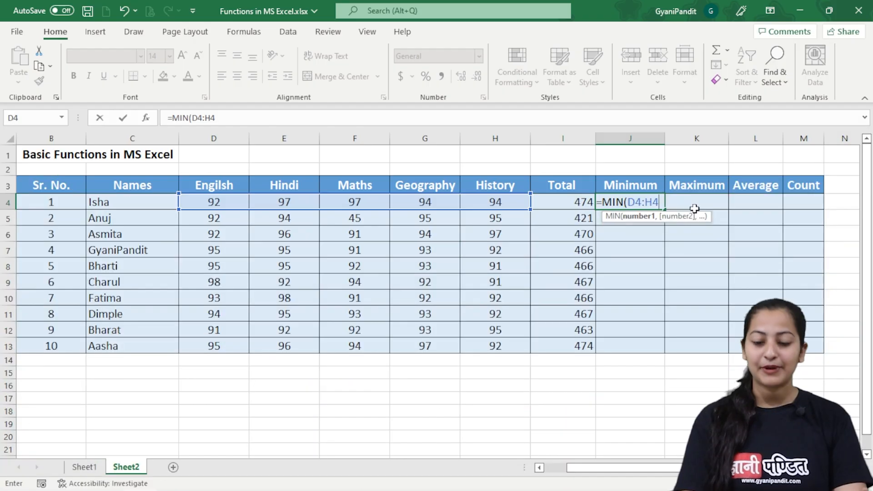
pyautogui.write(')')
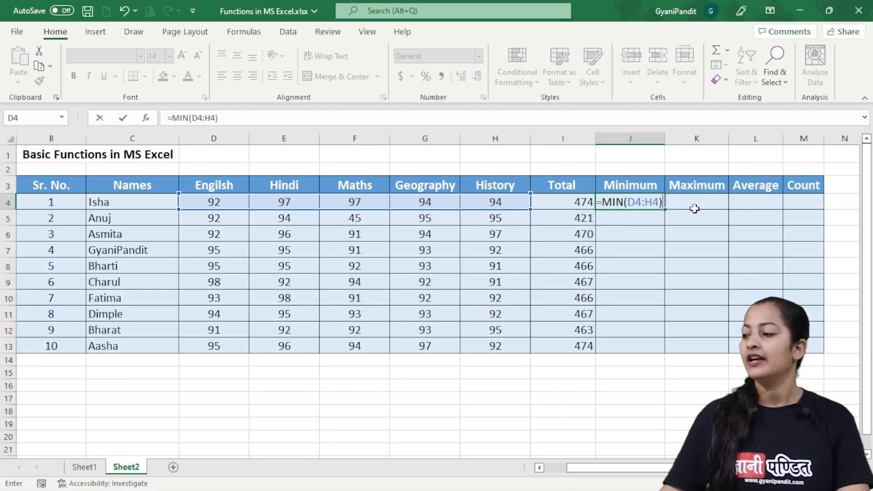
pyautogui.press('Return')
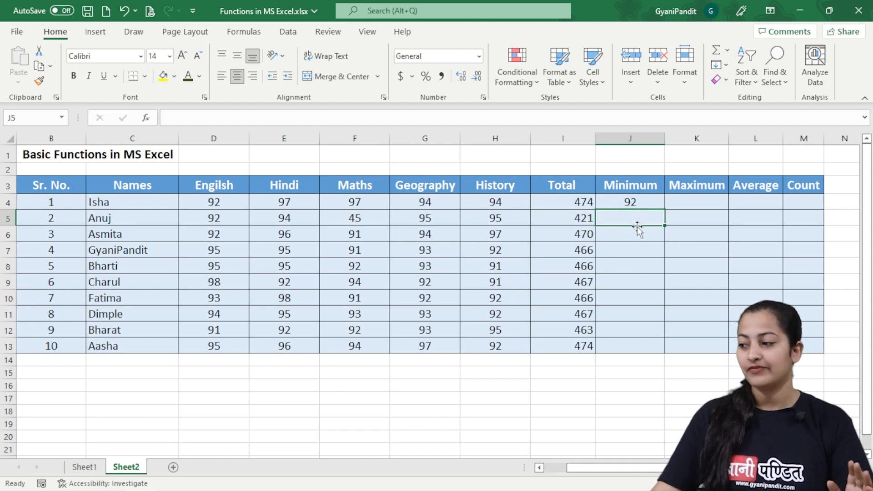
# Insert the statistical MIN function from the function library in J5, with D5:H5 as its Number1 argument.
pyautogui.click(244, 35)
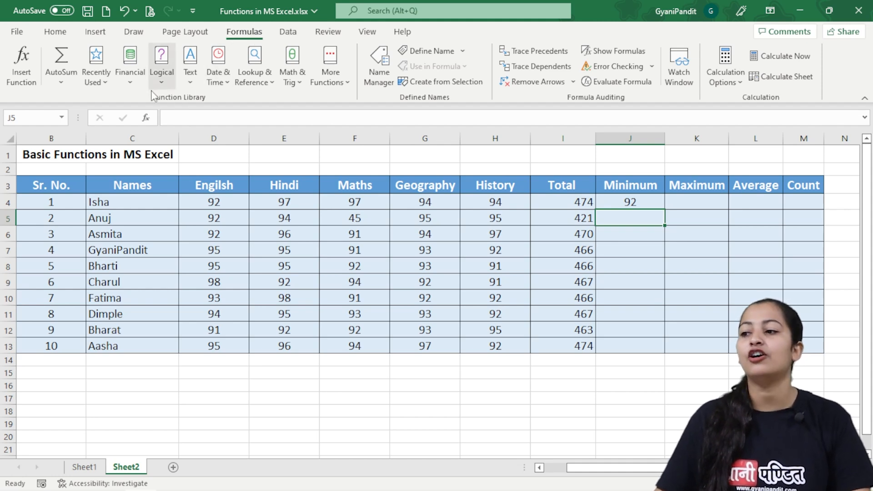
pyautogui.click(348, 83)
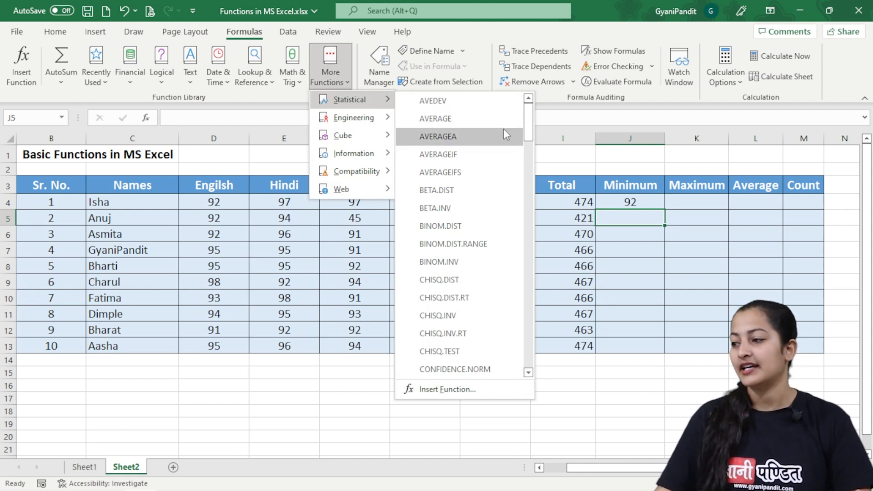
pyautogui.moveTo(531, 122); pyautogui.dragTo(531, 260)
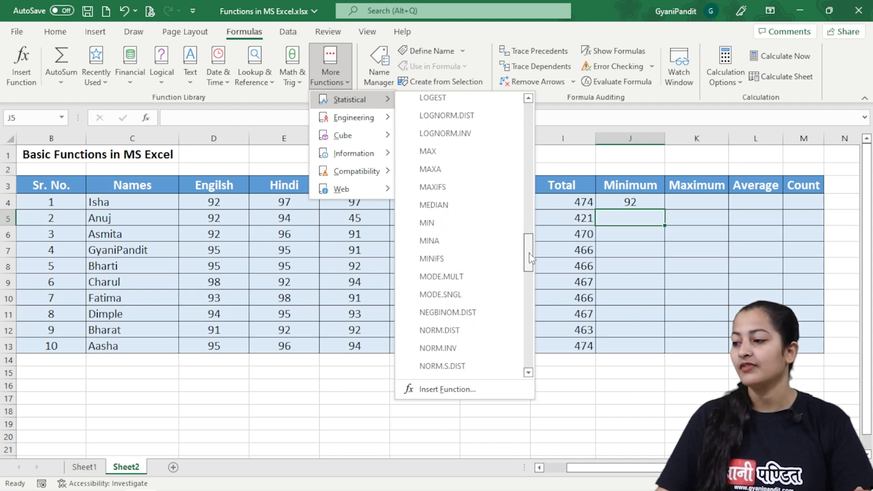
pyautogui.click(450, 224)
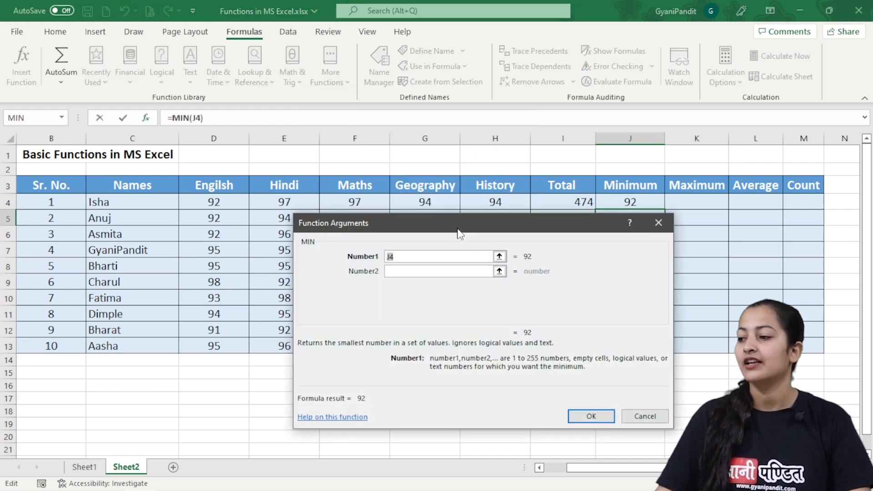
pyautogui.moveTo(439, 157); pyautogui.dragTo(434, 84)
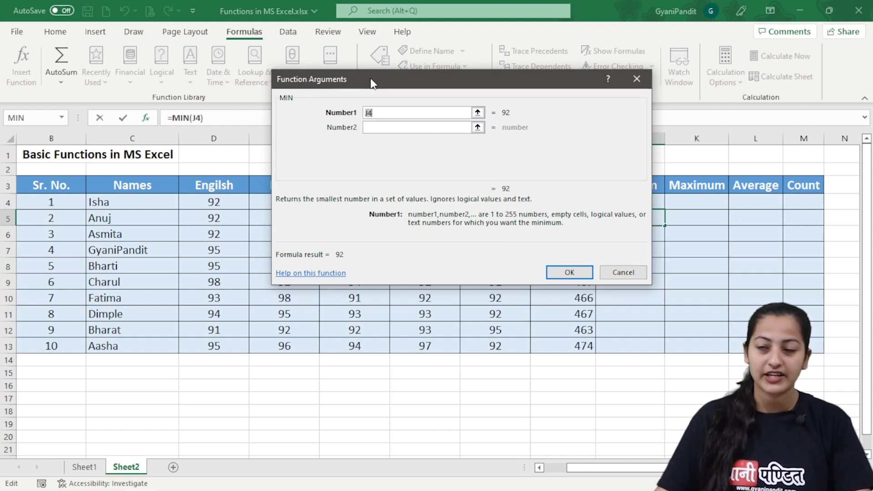
pyautogui.moveTo(394, 83); pyautogui.dragTo(460, 268)
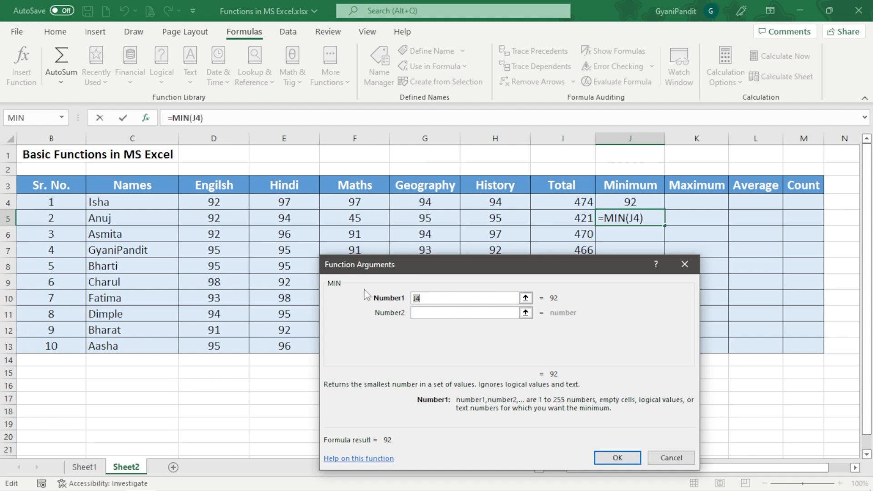
pyautogui.moveTo(232, 217); pyautogui.dragTo(484, 219)
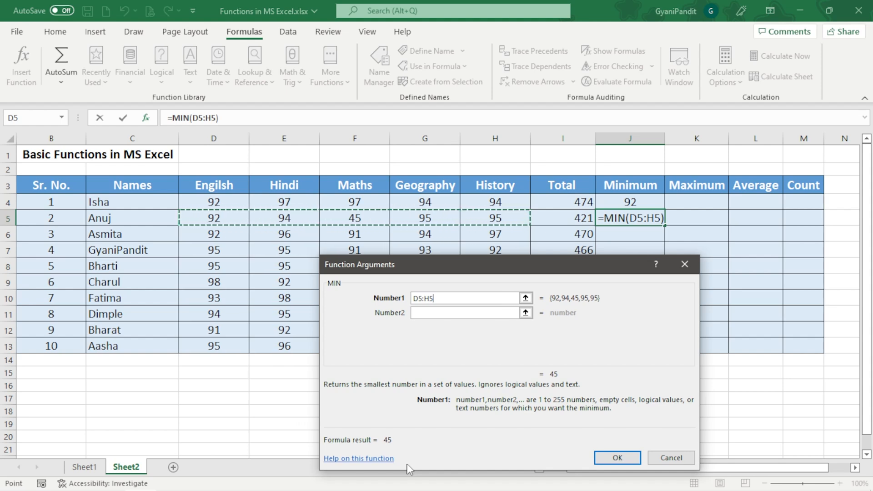
pyautogui.click(604, 460)
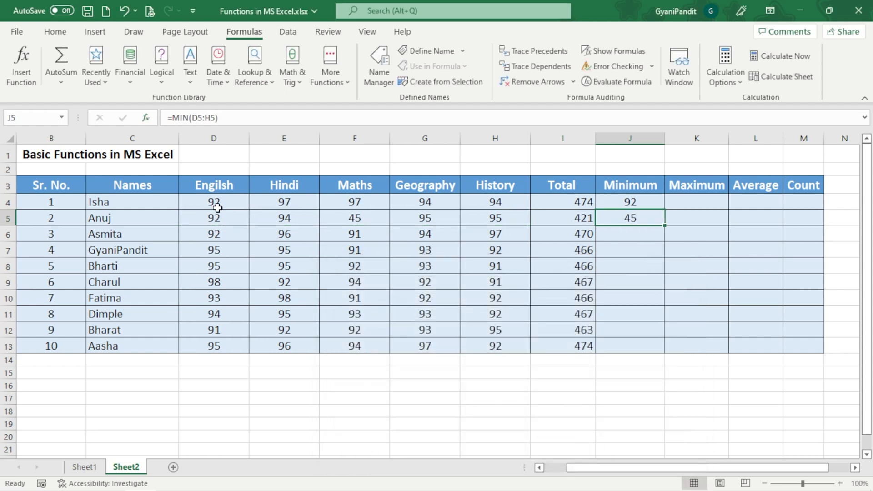
pyautogui.moveTo(207, 217); pyautogui.dragTo(478, 221)
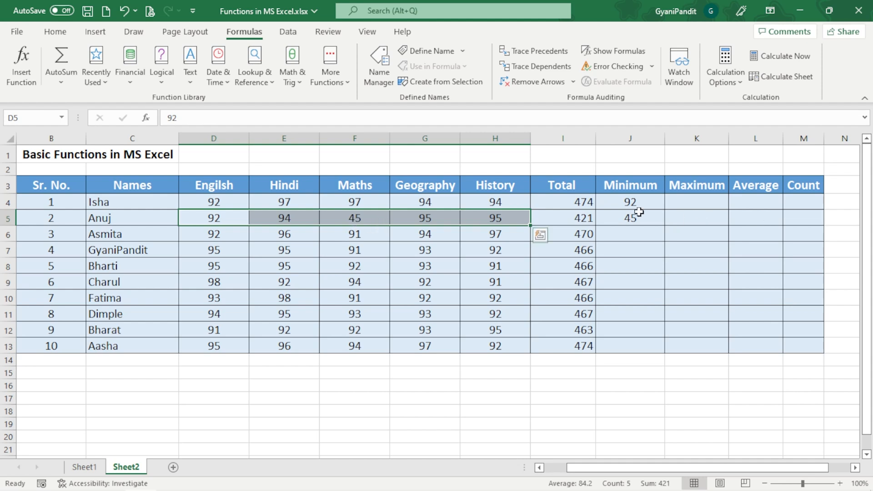
# Use the AutoSum Min option in cell J6 to calculate the minimum of D6:H6.
pyautogui.click(649, 234)
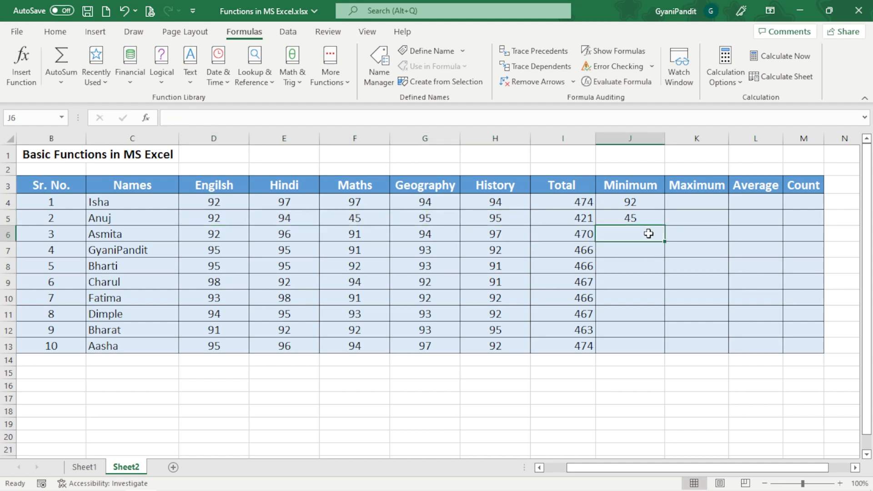
pyautogui.click(65, 79)
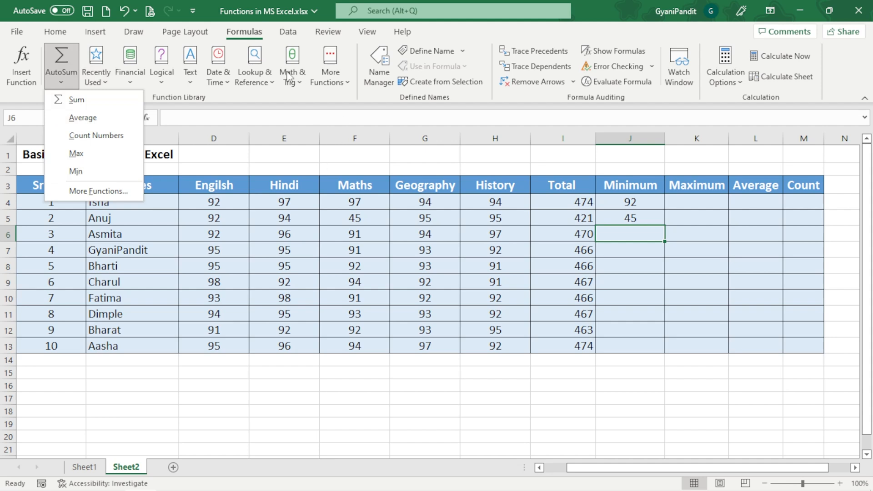
pyautogui.click(64, 32)
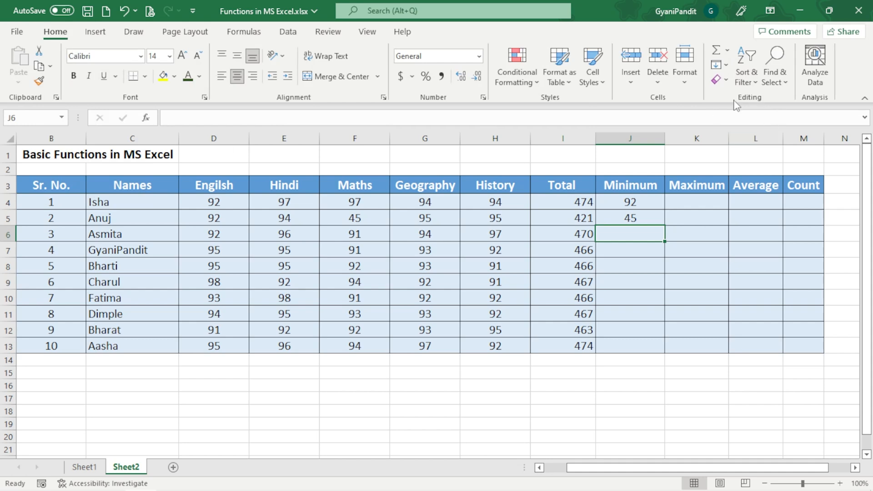
pyautogui.click(728, 50)
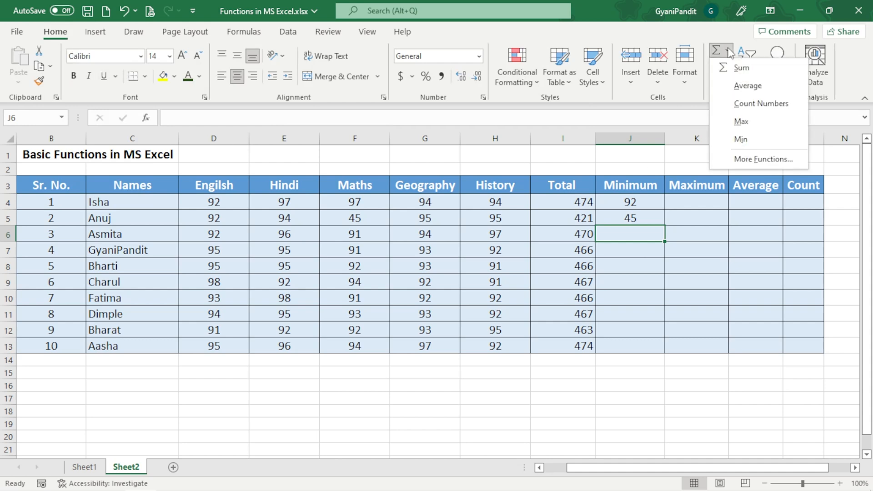
pyautogui.click(756, 141)
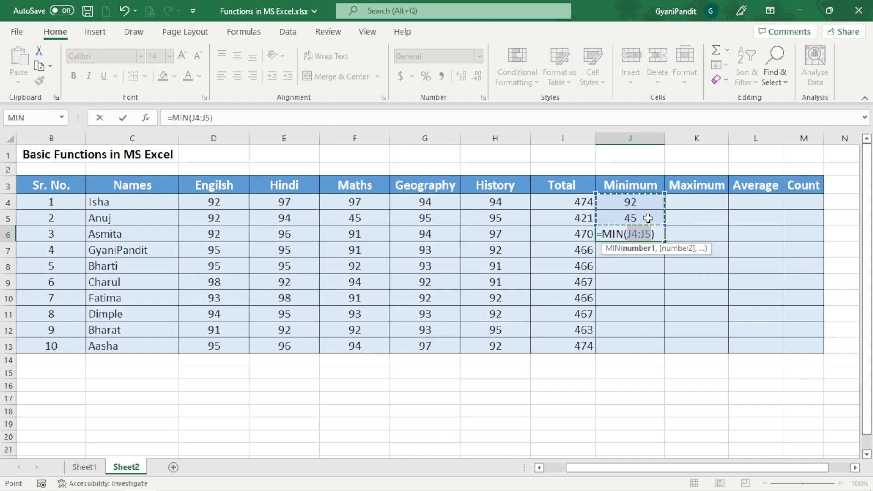
pyautogui.moveTo(230, 235); pyautogui.dragTo(482, 236)
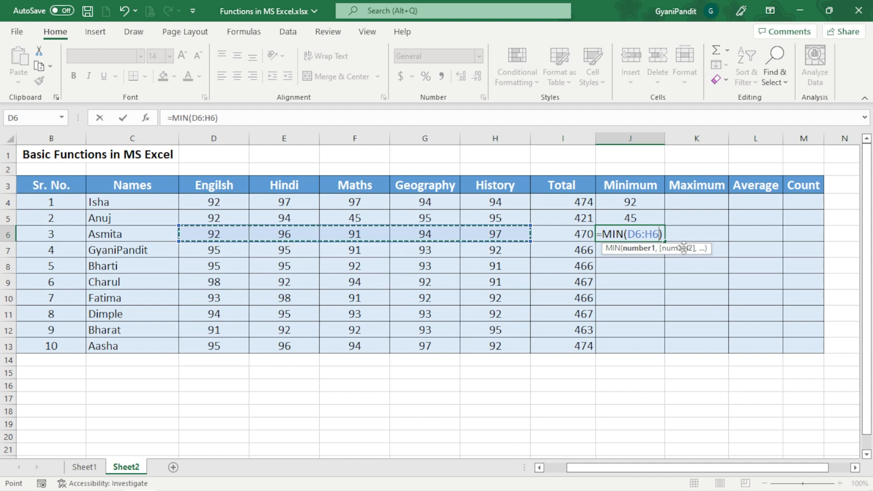
pyautogui.press('Return')
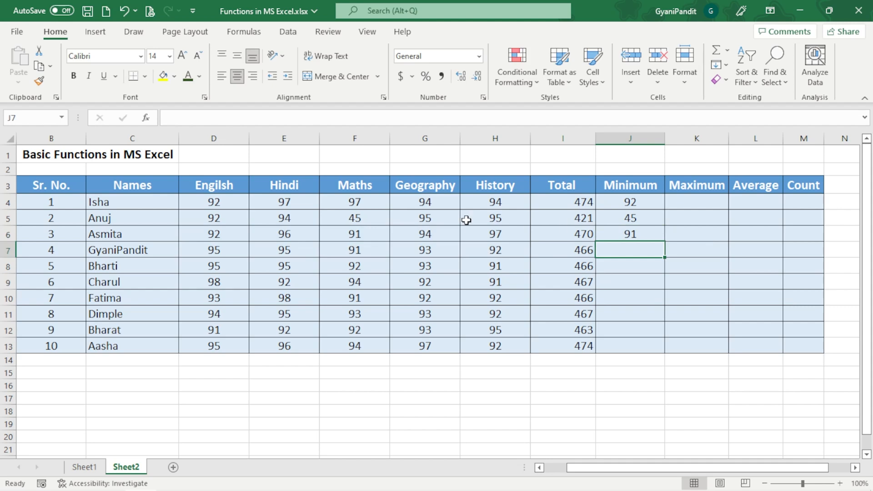
# Fill the MIN formula from J6 down through J13 for the remaining students.
pyautogui.moveTo(224, 233); pyautogui.dragTo(495, 235)
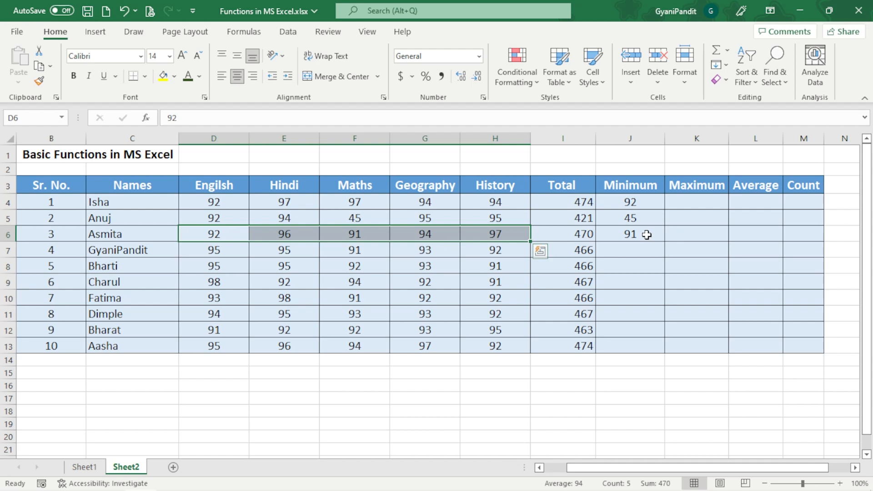
pyautogui.click(646, 235)
pyautogui.click(643, 218)
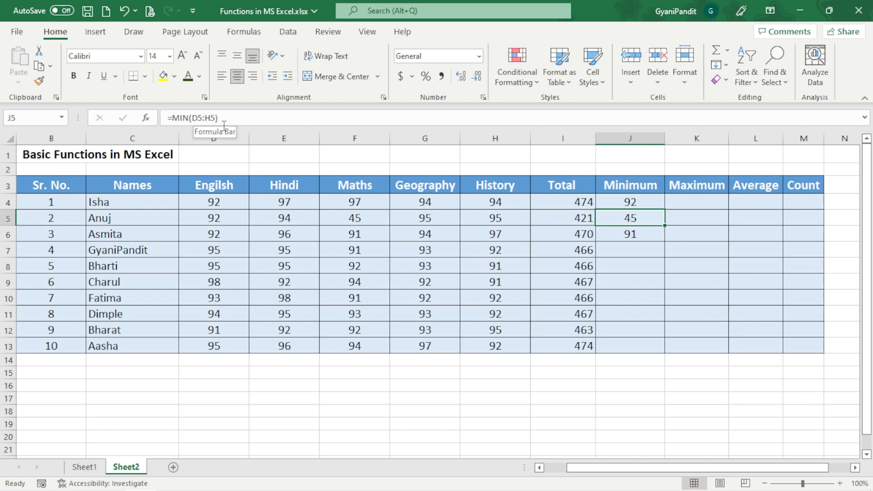
pyautogui.click(630, 255)
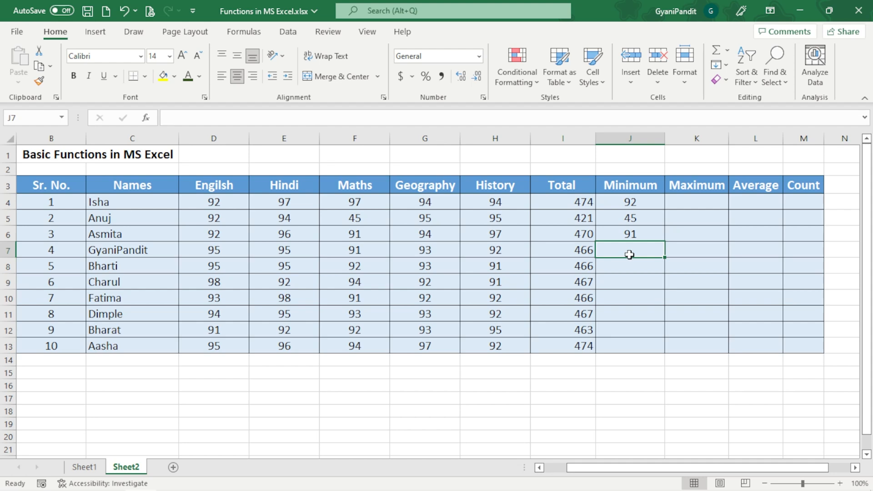
pyautogui.click(639, 229)
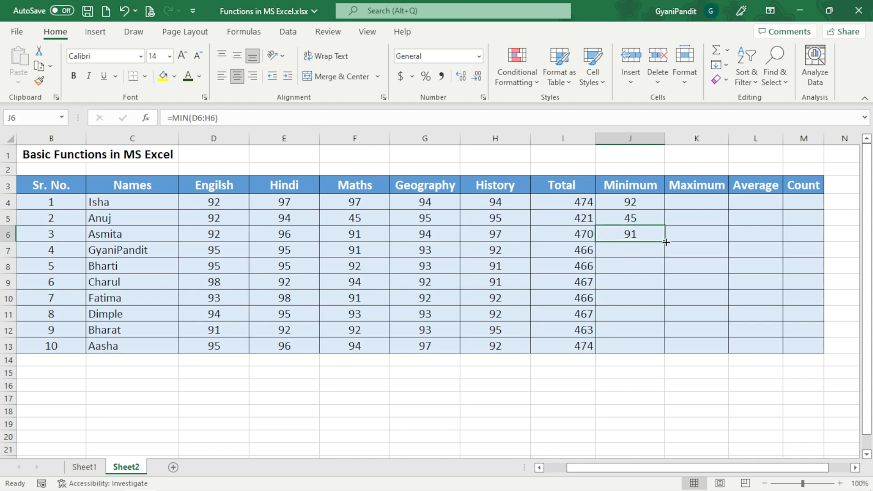
pyautogui.moveTo(665, 242); pyautogui.dragTo(672, 344)
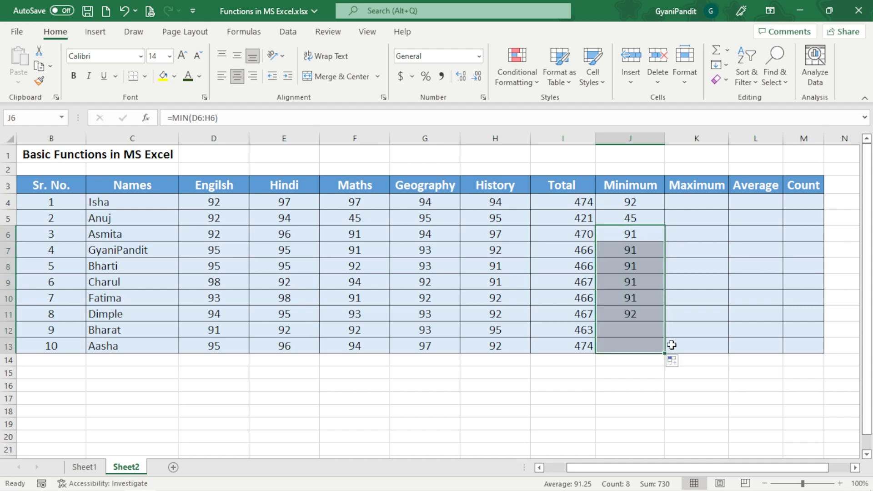
# Examine the filled MIN formulas in the Minimum column and compare row 11's minimum with its subject marks.
pyautogui.click(715, 291)
pyautogui.click(643, 254)
pyautogui.click(638, 292)
pyautogui.click(637, 287)
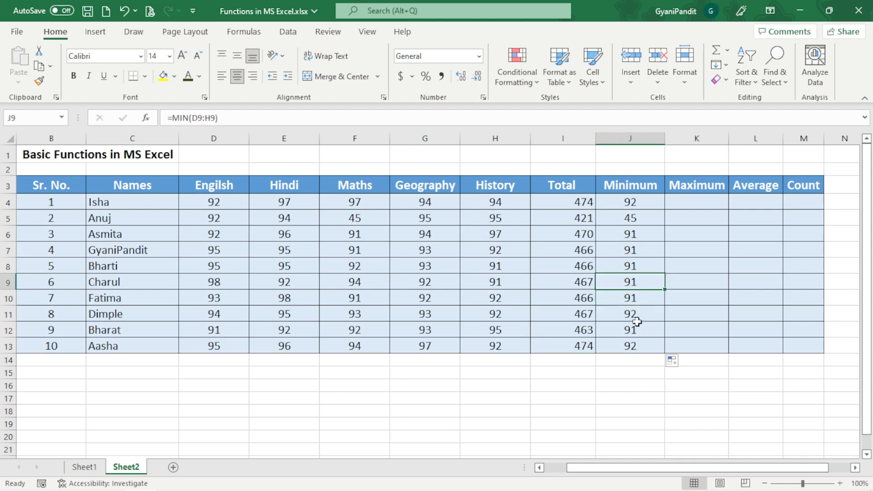
pyautogui.click(637, 315)
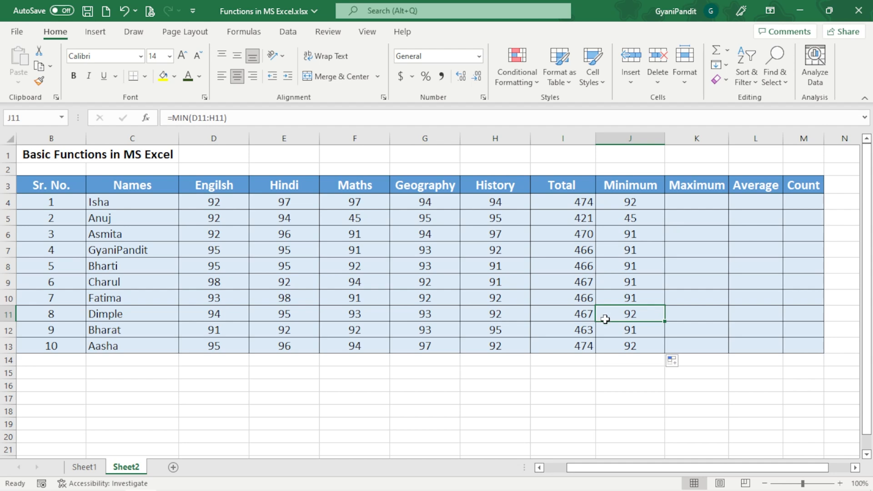
pyautogui.moveTo(207, 314); pyautogui.dragTo(470, 313)
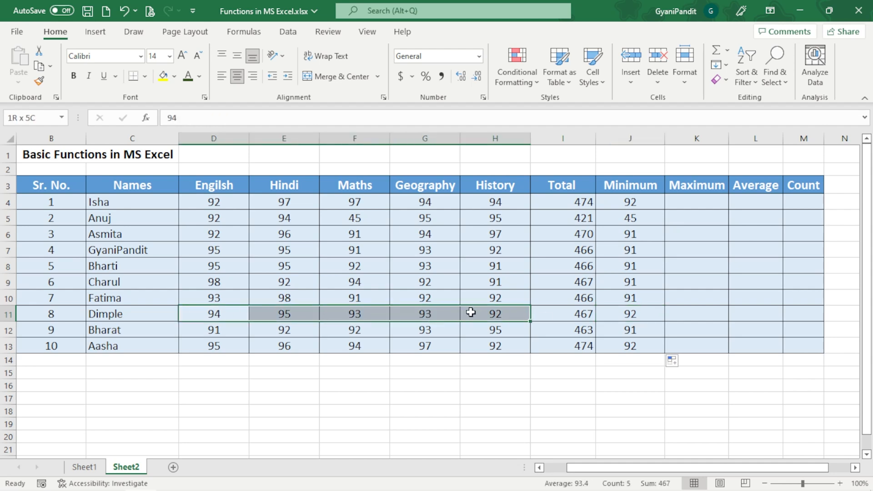
pyautogui.click(631, 329)
pyautogui.click(636, 313)
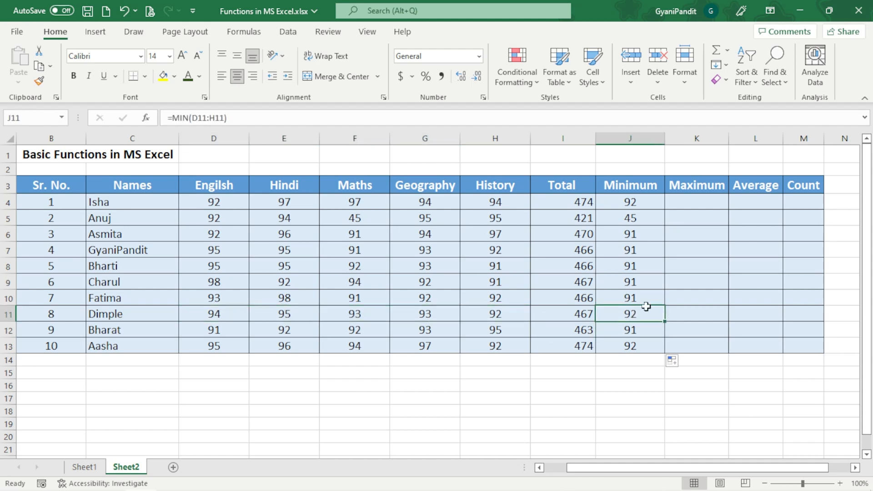